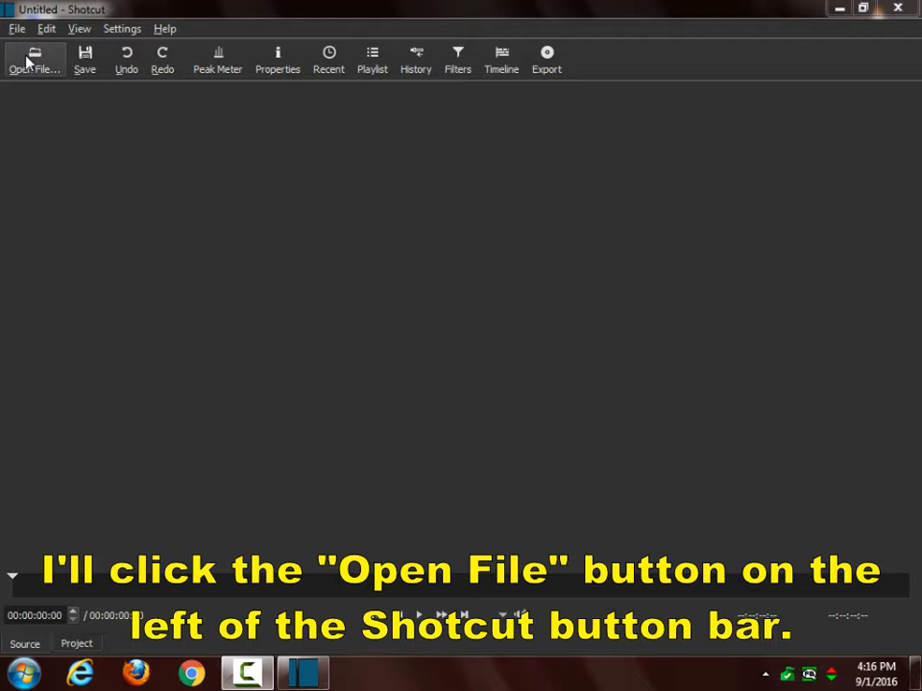
Step: Open 2014-06-hd.mp4 from the desktop and play it from the beginning, pausing just after the street lamp goes out
{"action": "left_click", "coordinate": [29, 60]}
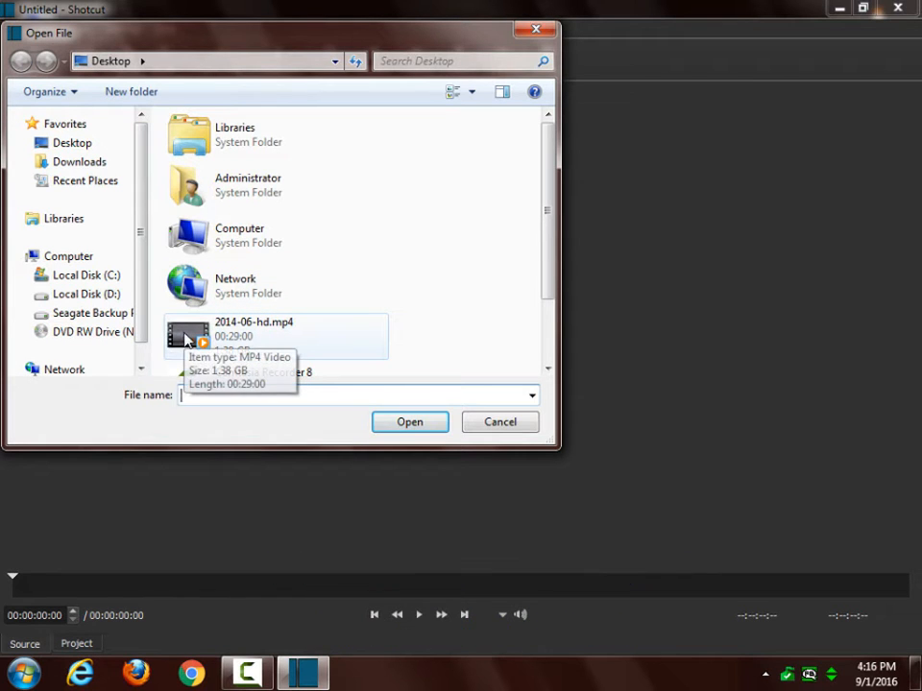
{"action": "double_click", "coordinate": [187, 336]}
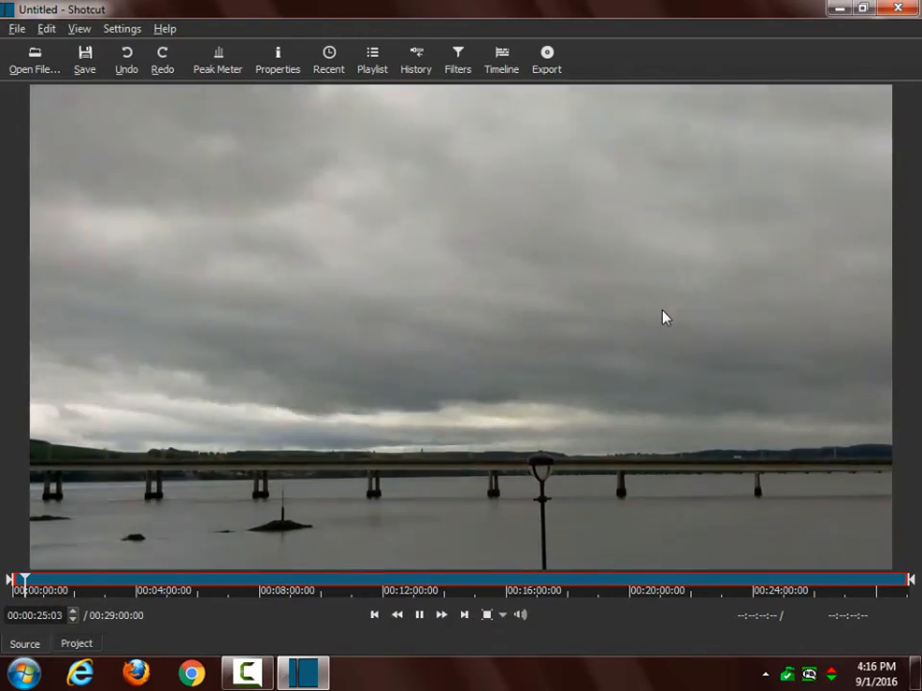
{"action": "key", "text": "space"}
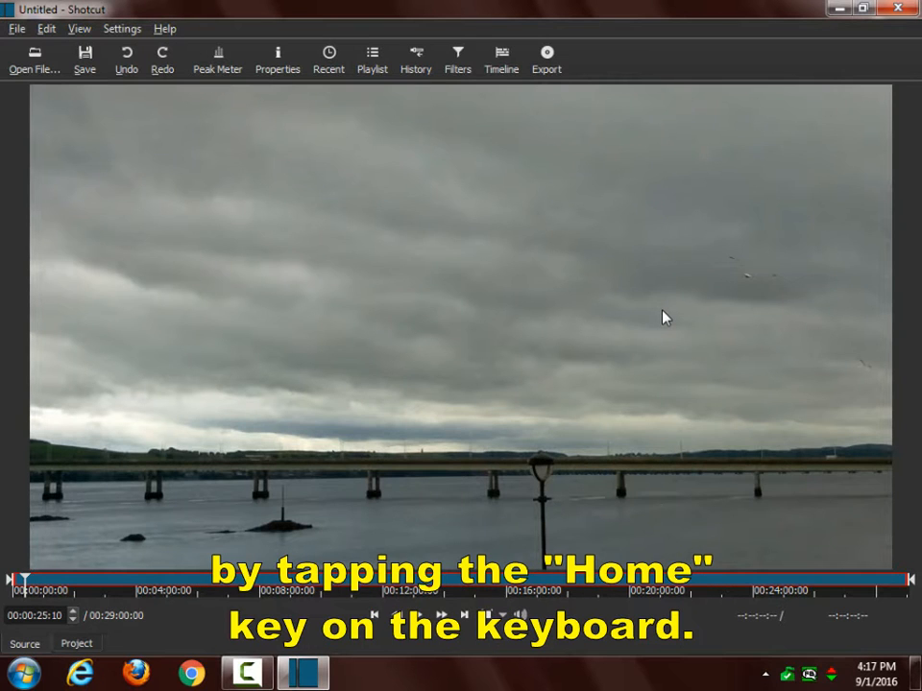
{"action": "key", "text": "Home"}
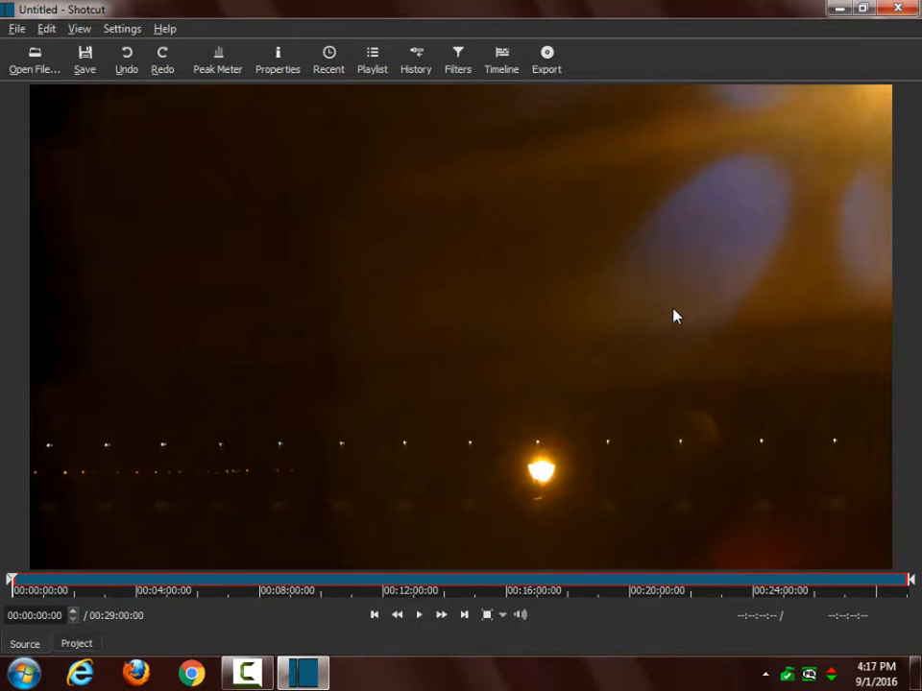
{"action": "key", "text": "space"}
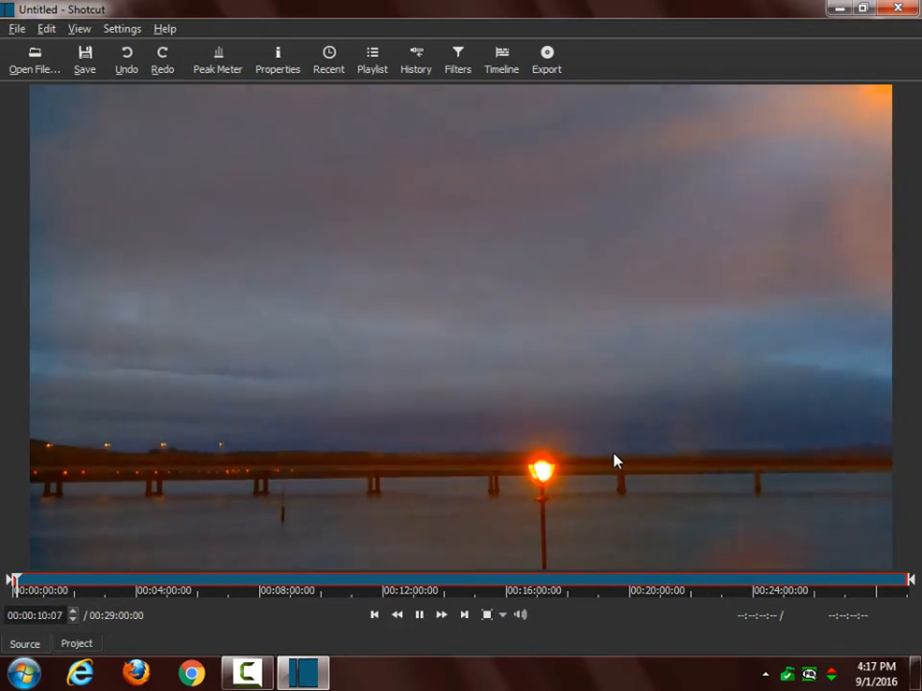
{"action": "key", "text": "space"}
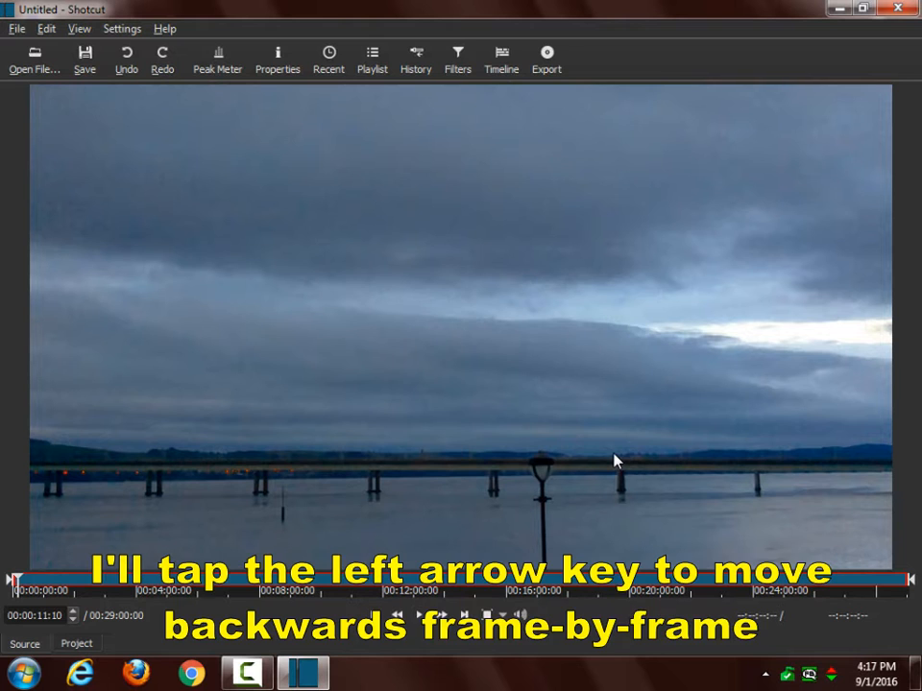
Step: Step frame by frame to the first frame with the street lamp off and set the in point at 00:00:10:18
{"action": "key", "text": "Left"}
{"action": "key", "text": "Left"}
{"action": "key", "text": "Left"}
{"action": "key", "text": "Left"}
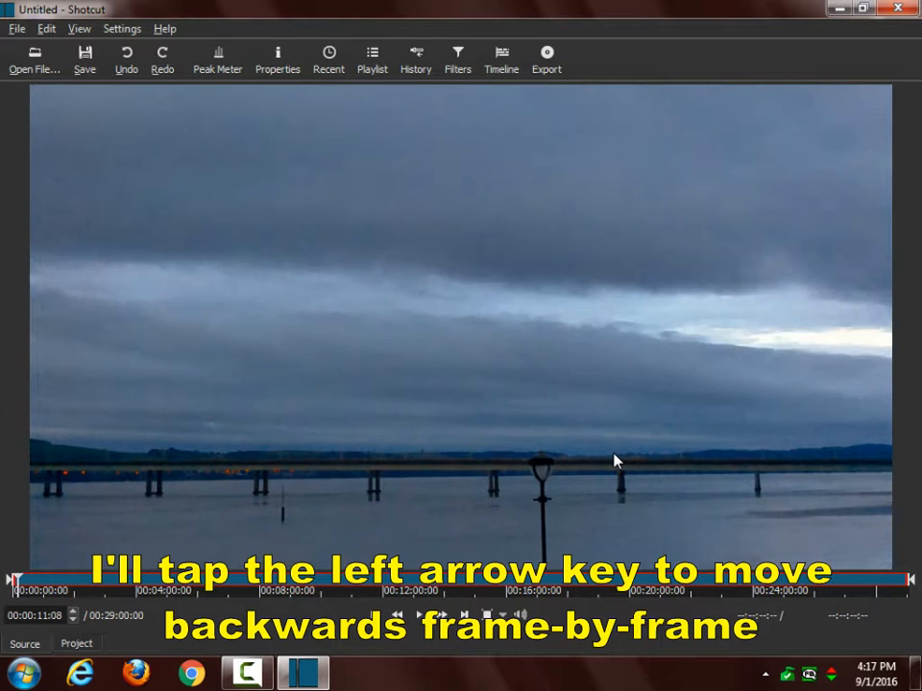
{"action": "key", "text": "Left"}
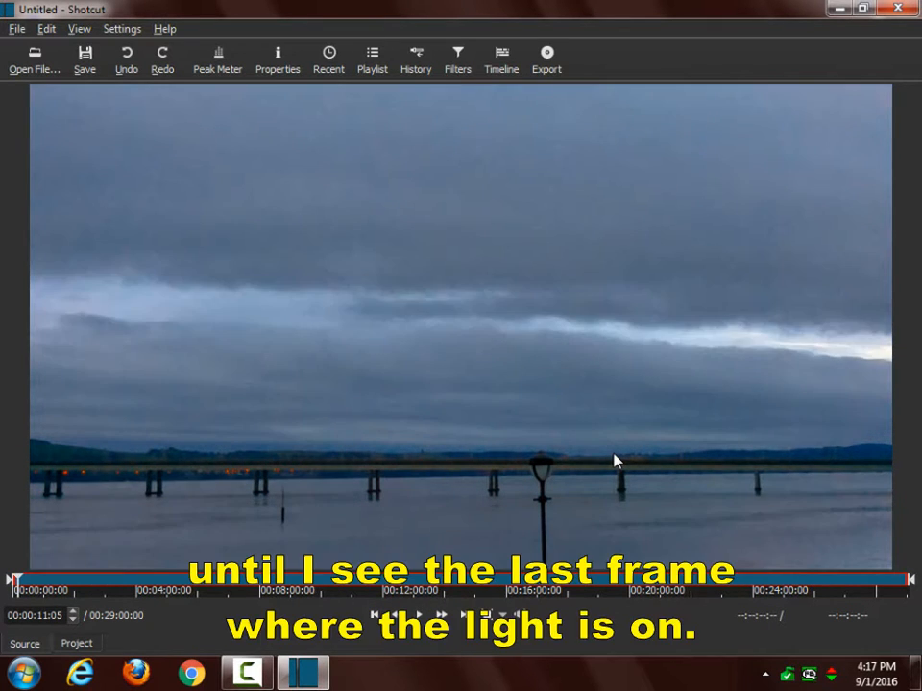
{"action": "key", "text": "Left"}
{"action": "key", "text": "Left"}
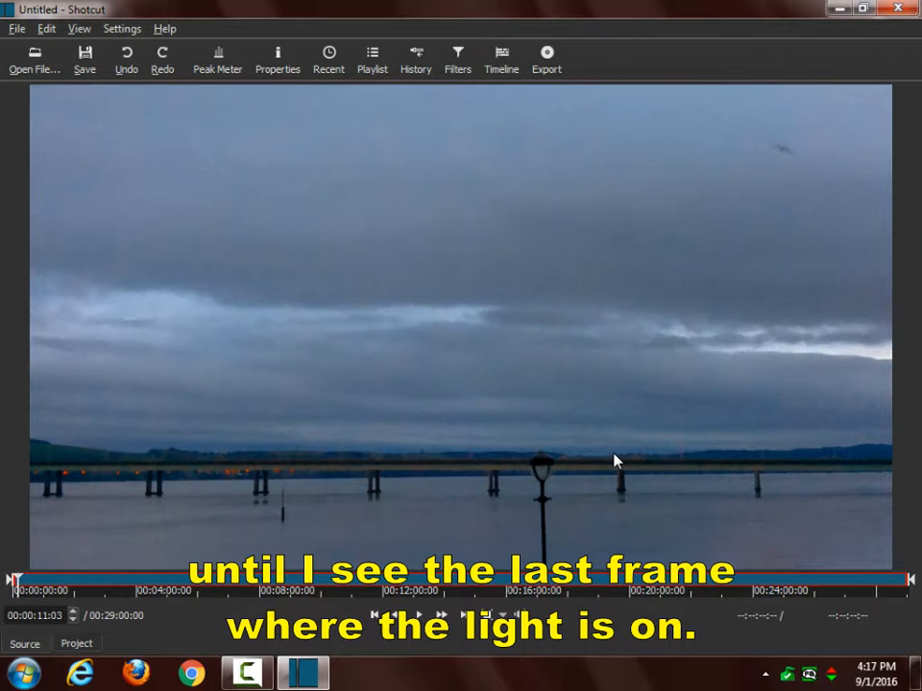
{"action": "key", "text": "Left"}
{"action": "key", "text": "Left"}
{"action": "key", "text": "Left"}
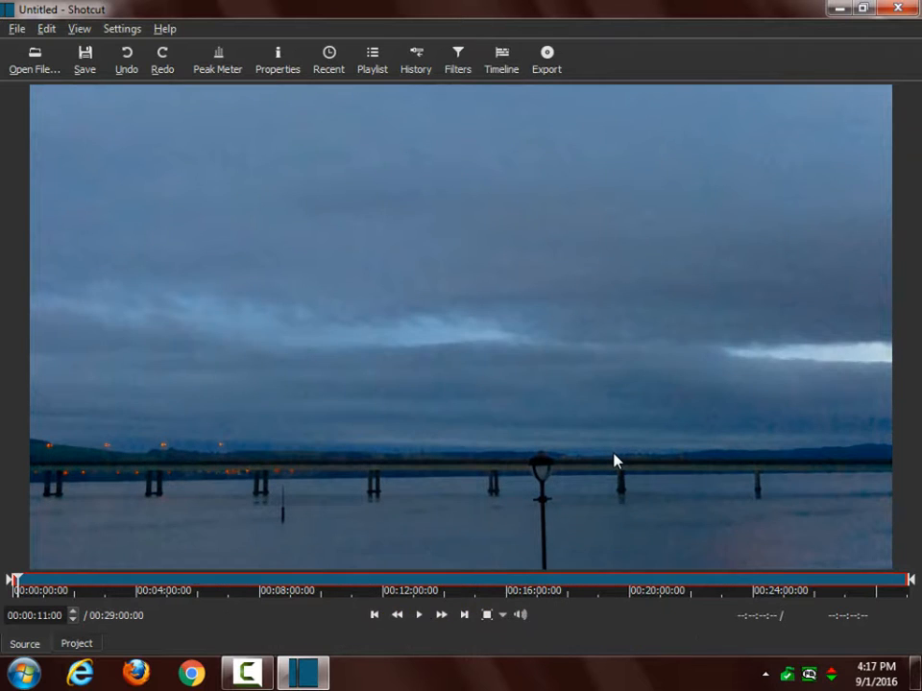
{"action": "key", "text": "Left"}
{"action": "key", "text": "Left"}
{"action": "key", "text": "Left"}
{"action": "key", "text": "Left"}
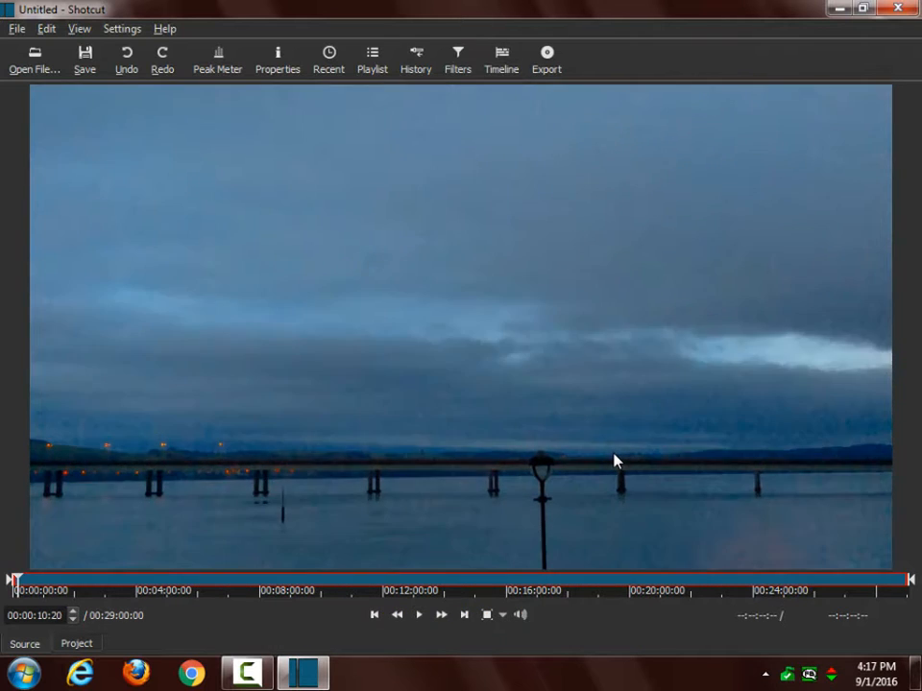
{"action": "key", "text": "Left"}
{"action": "key", "text": "Left"}
{"action": "key", "text": "Left"}
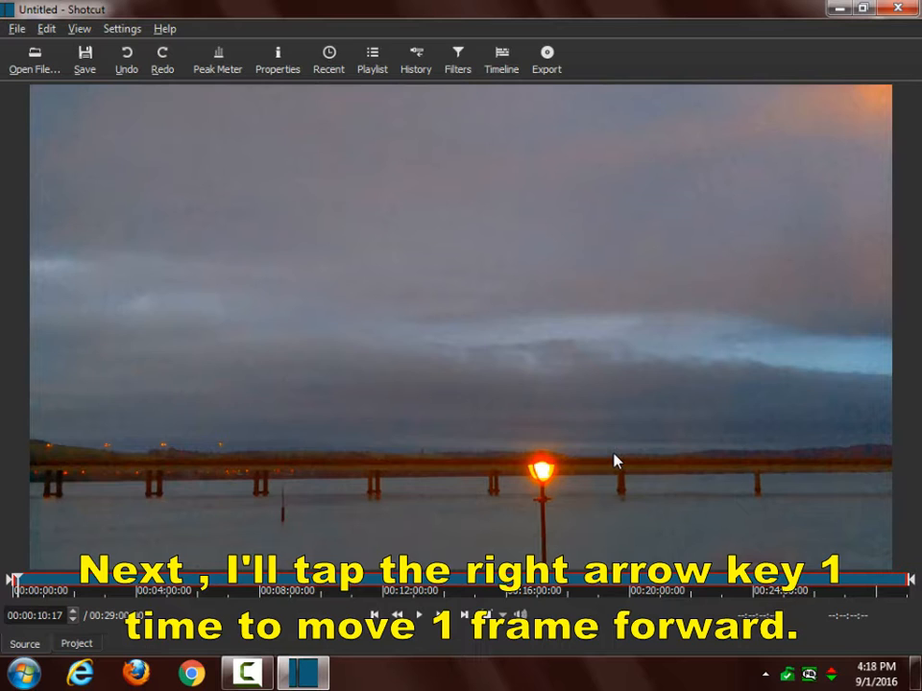
{"action": "key", "text": "Right"}
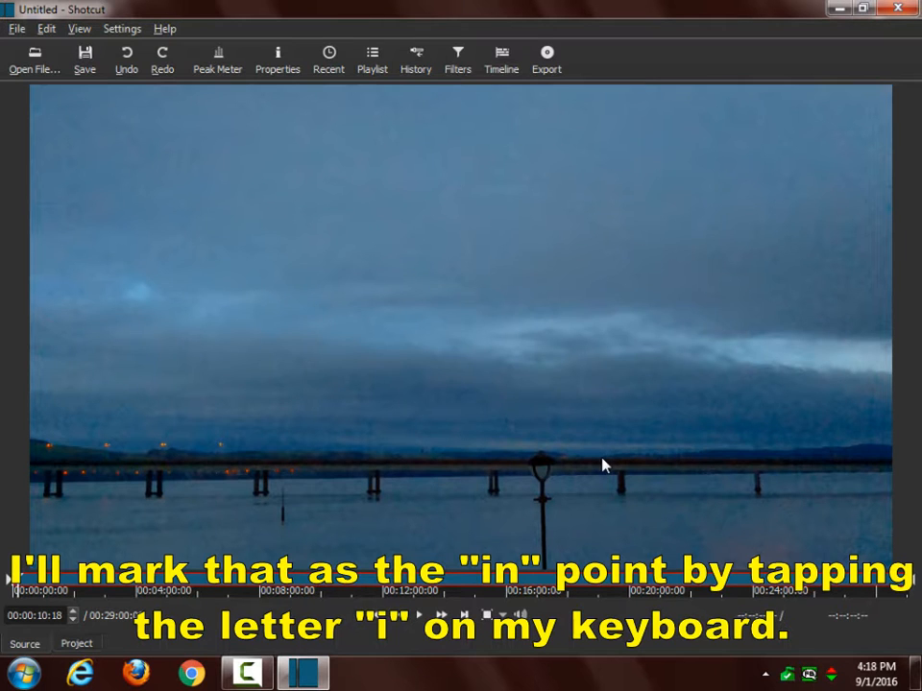
{"action": "key", "text": "i"}
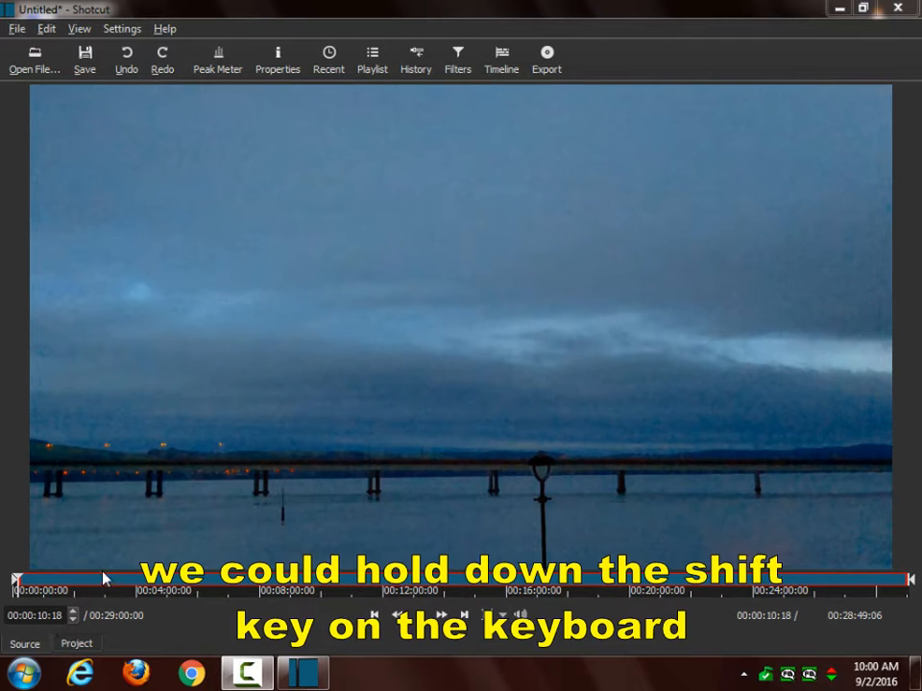
Step: Move the playhead to exactly 00:10:10:18 and set the clip's out point there
{"action": "key", "text": "shift"}
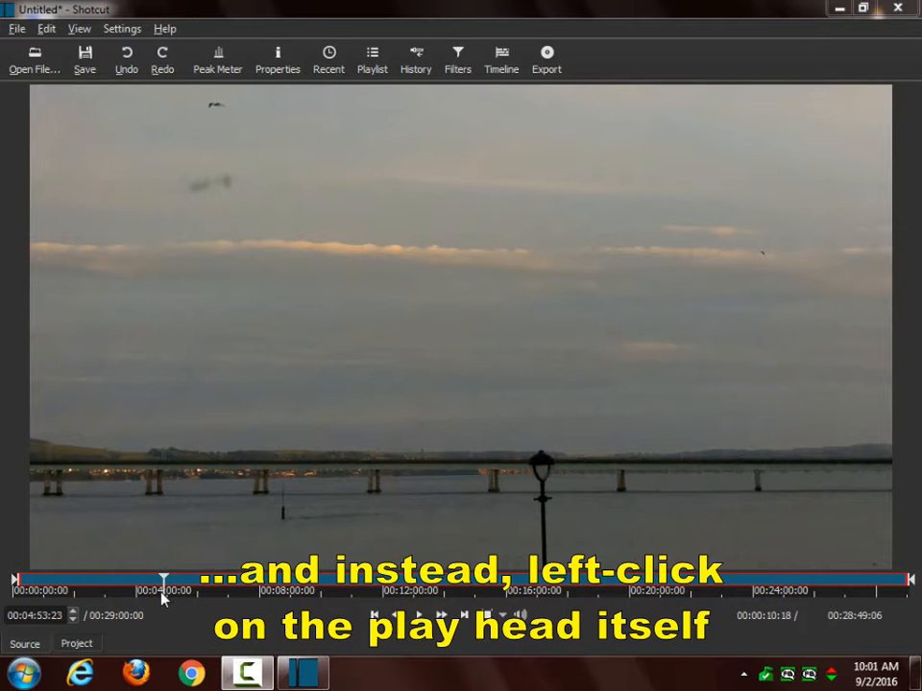
{"action": "left_click_drag", "start_coordinate": [161, 594], "coordinate": [328, 623]}
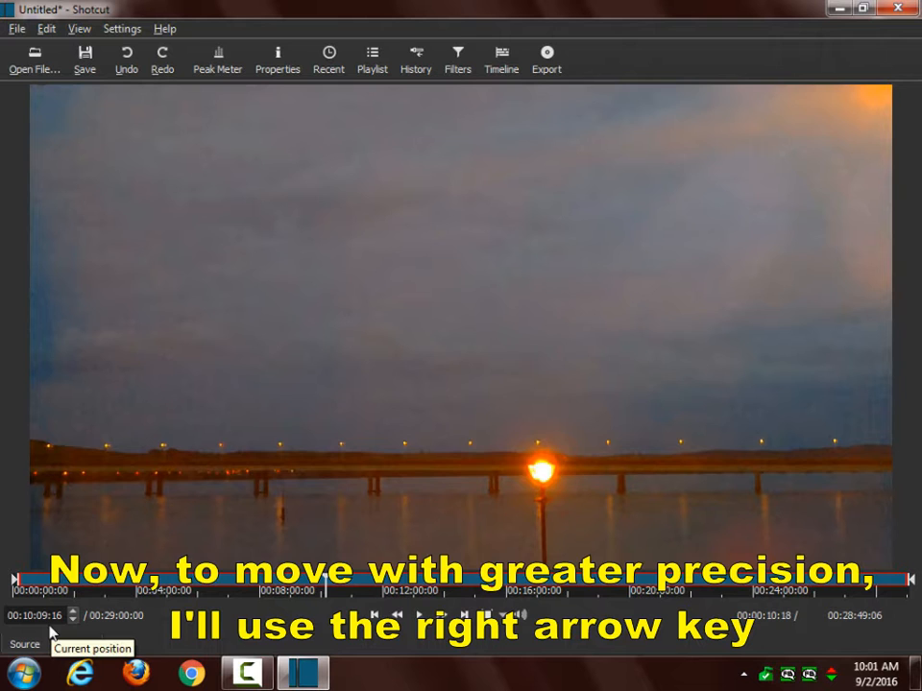
{"action": "key", "text": "Right"}
{"action": "key", "text": "Right"}
{"action": "key", "text": "Right"}
{"action": "key", "text": "Right"}
{"action": "key", "text": "Right"}
{"action": "key", "text": "Right"}
{"action": "key", "text": "Right"}
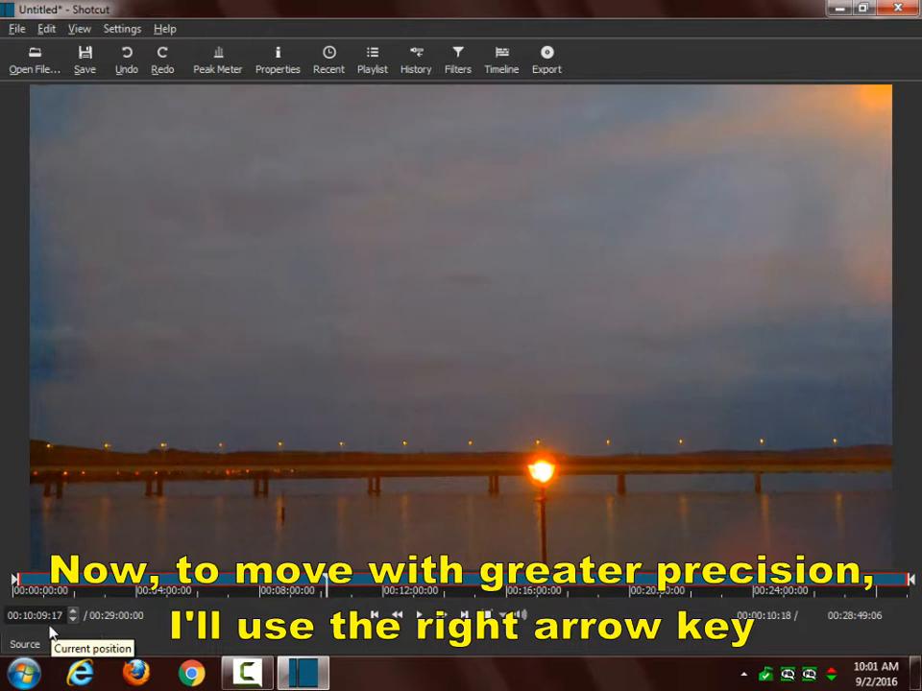
{"action": "key", "text": "Right"}
{"action": "key", "text": "Right"}
{"action": "key", "text": "Right"}
{"action": "key", "text": "Right"}
{"action": "key", "text": "Right"}
{"action": "key", "text": "Right"}
{"action": "key", "text": "Right"}
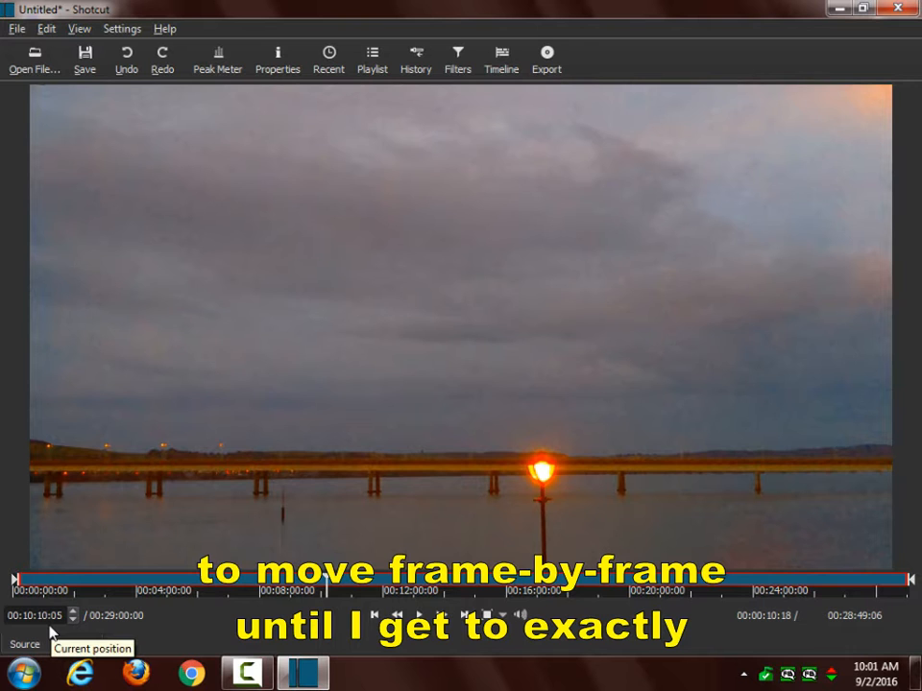
{"action": "key", "text": "Right"}
{"action": "key", "text": "Right"}
{"action": "key", "text": "Right"}
{"action": "key", "text": "Right"}
{"action": "key", "text": "Right"}
{"action": "key", "text": "Right"}
{"action": "key", "text": "Right"}
{"action": "key", "text": "Right"}
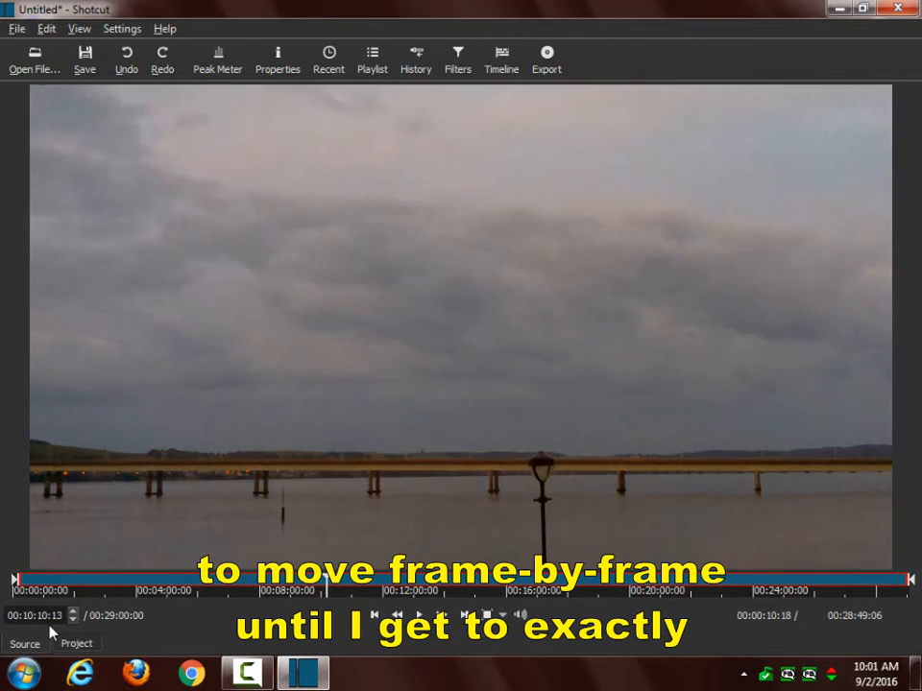
{"action": "key", "text": "Right"}
{"action": "key", "text": "Right"}
{"action": "key", "text": "Right"}
{"action": "key", "text": "Right"}
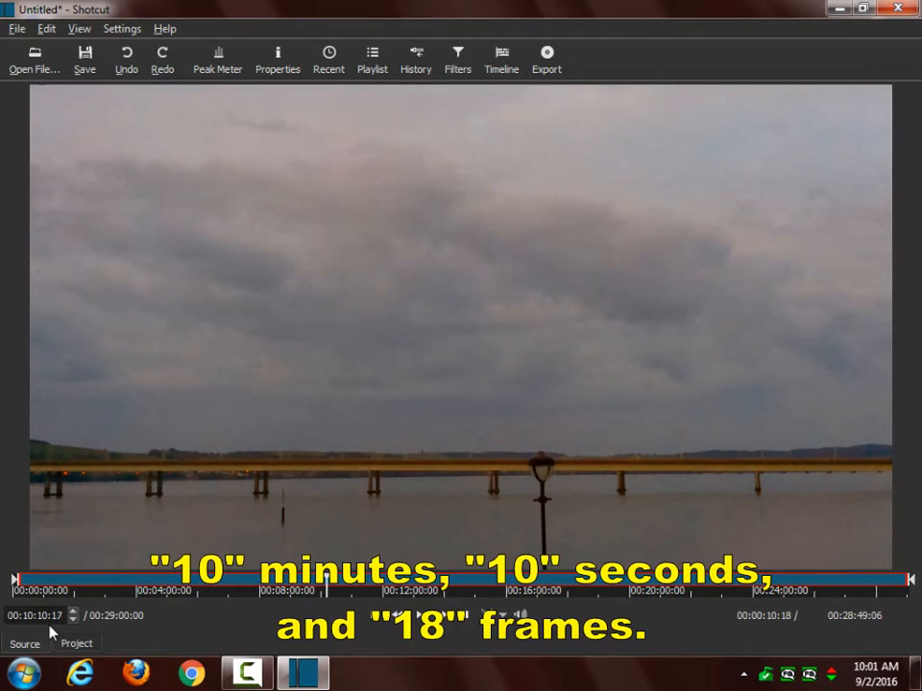
{"action": "key", "text": "Right"}
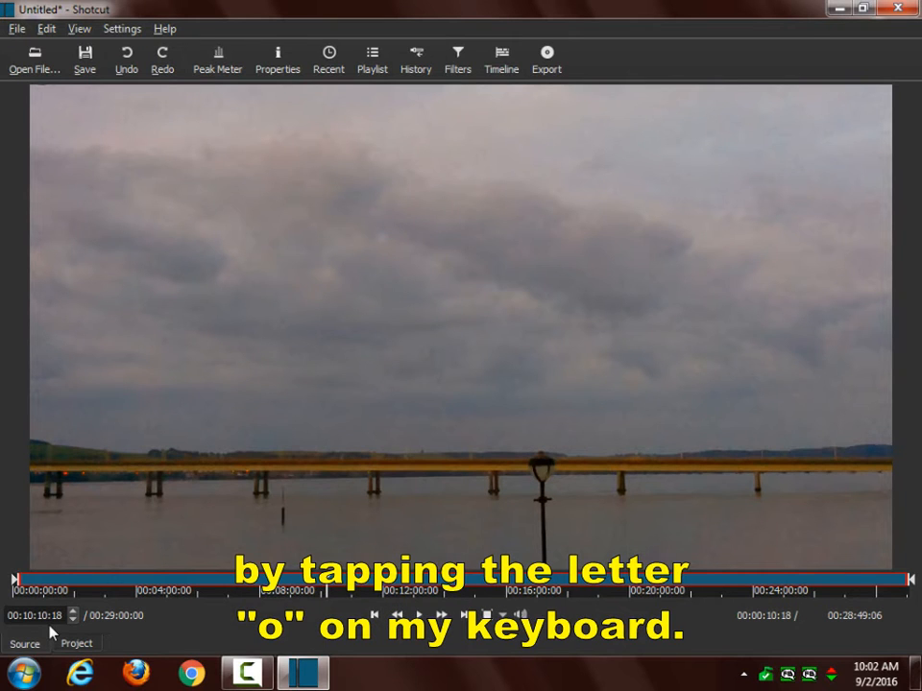
{"action": "key", "text": "o"}
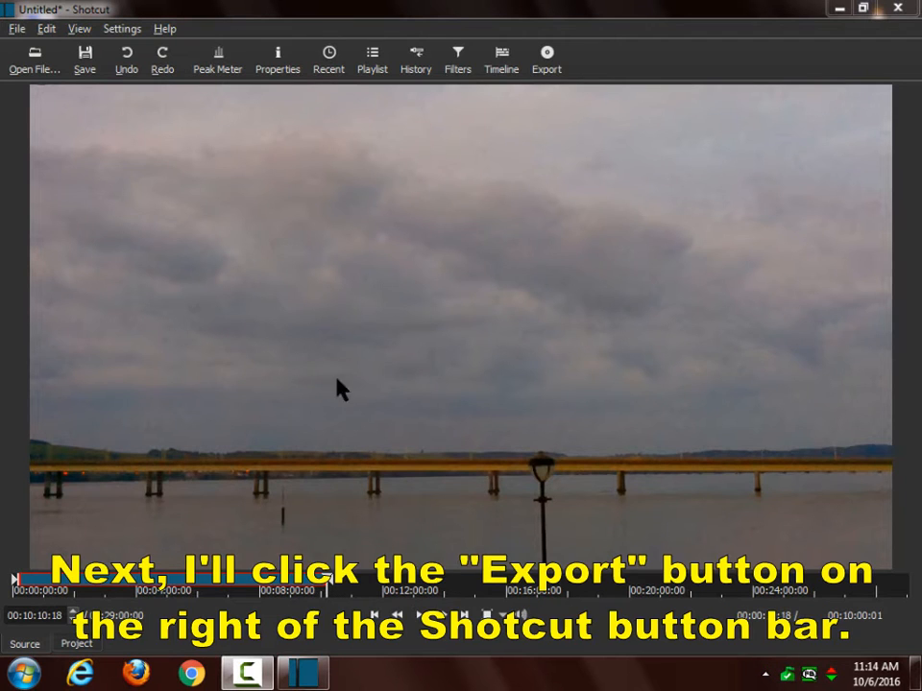
Step: Export the trimmed segment to the desktop with the default codec settings as "extracted 10 minute segment with 60 quality.mp4"
{"action": "left_click", "coordinate": [546, 56]}
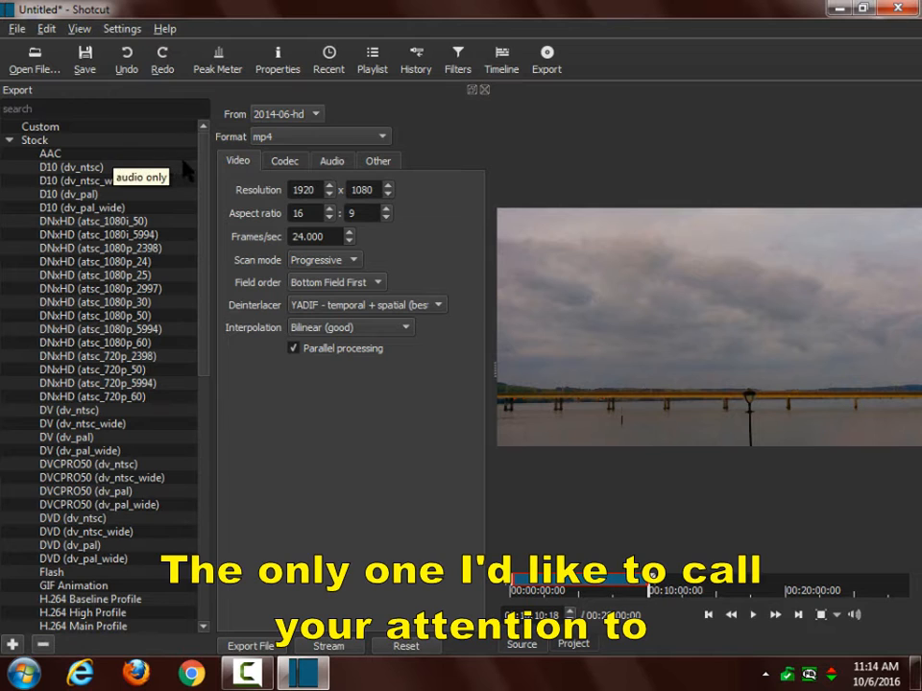
{"action": "left_click", "coordinate": [286, 163]}
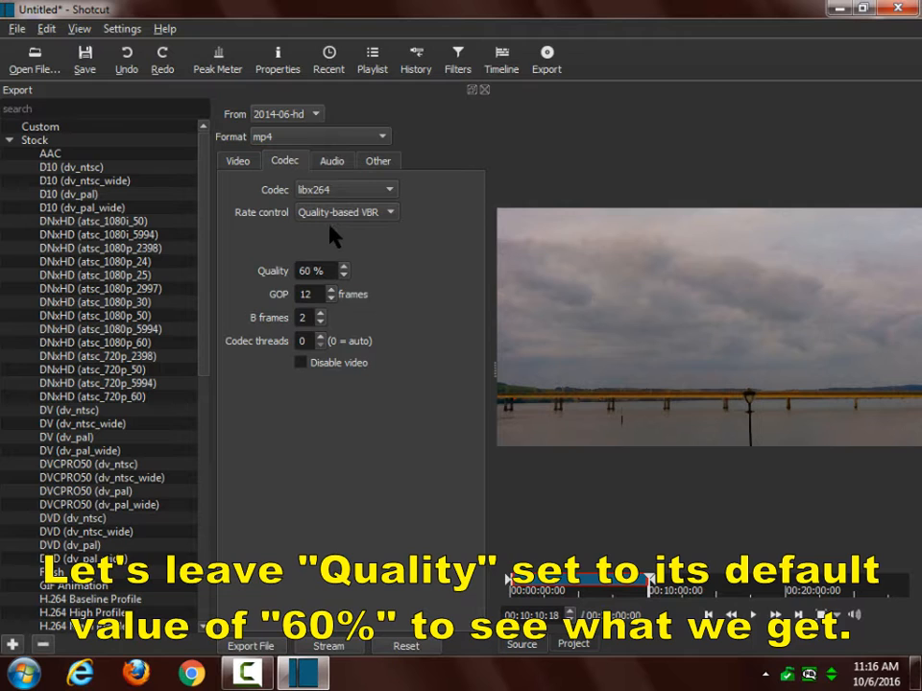
{"action": "left_click", "coordinate": [248, 647]}
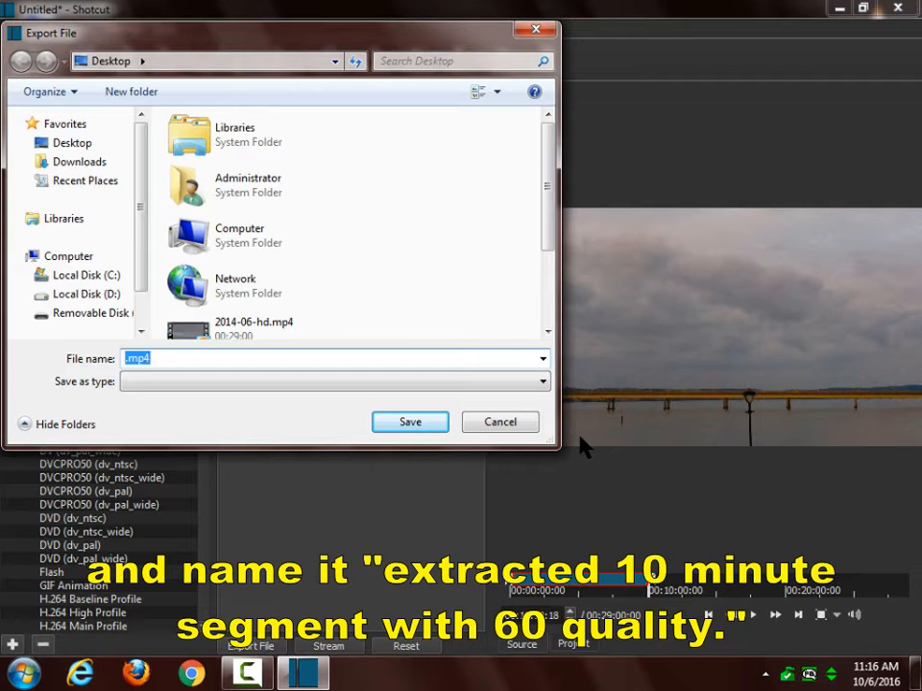
{"action": "type", "text": "extracted"}
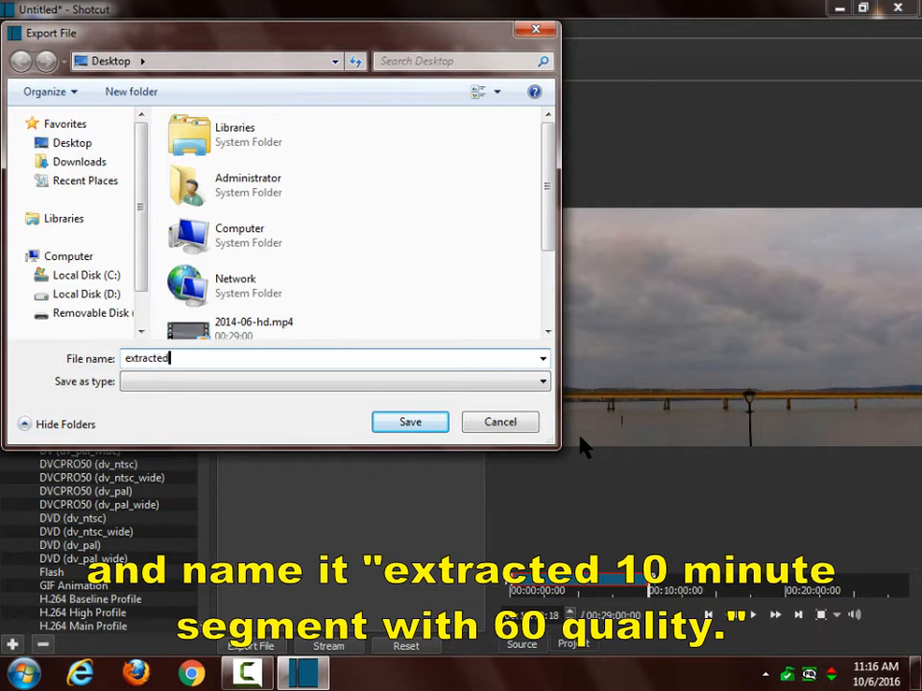
{"action": "type", "text": " 10 minute segment w"}
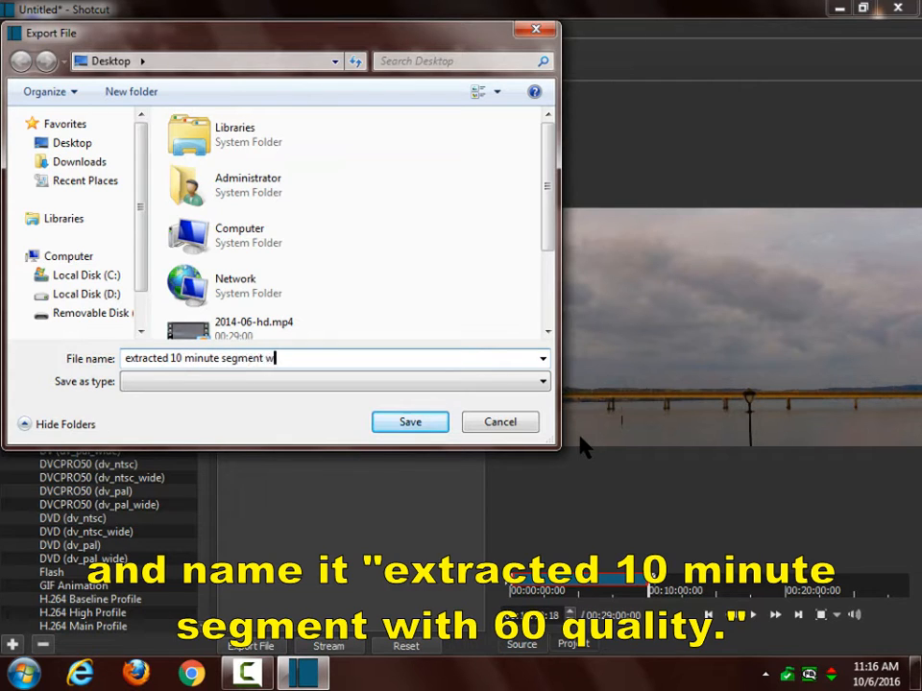
{"action": "type", "text": "ith 60 quality"}
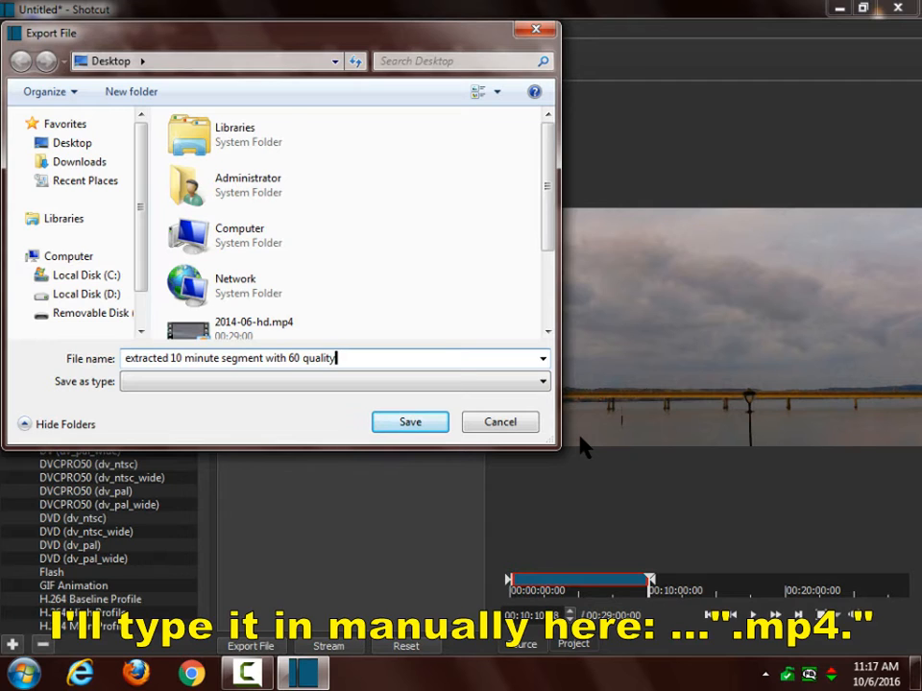
{"action": "type", "text": ".mp4"}
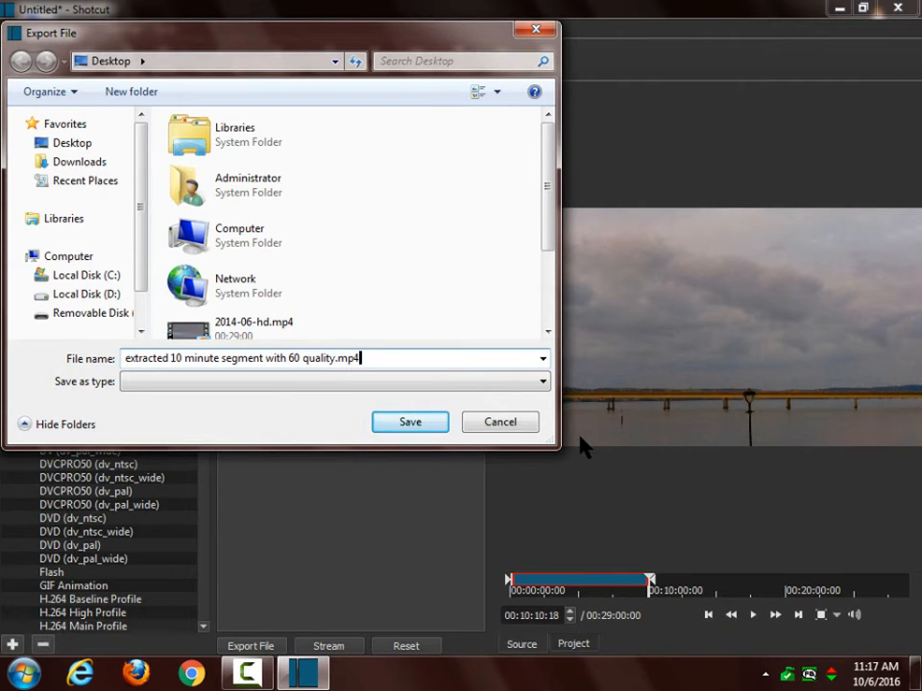
{"action": "left_click", "coordinate": [423, 433]}
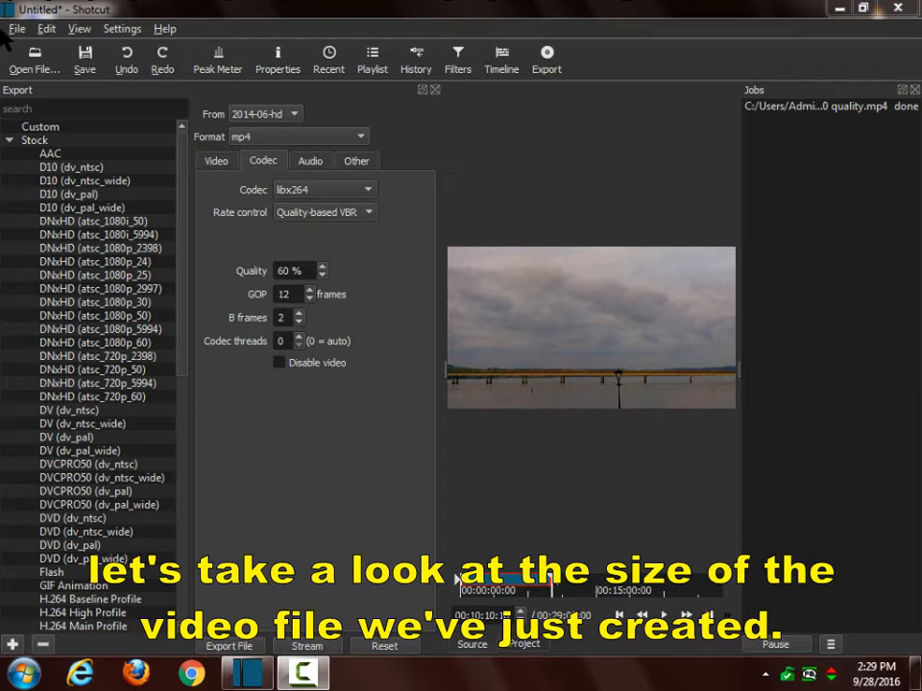
Step: Check the exported segment's file details in the desktop file list, without opening any file
{"action": "left_click", "coordinate": [36, 65]}
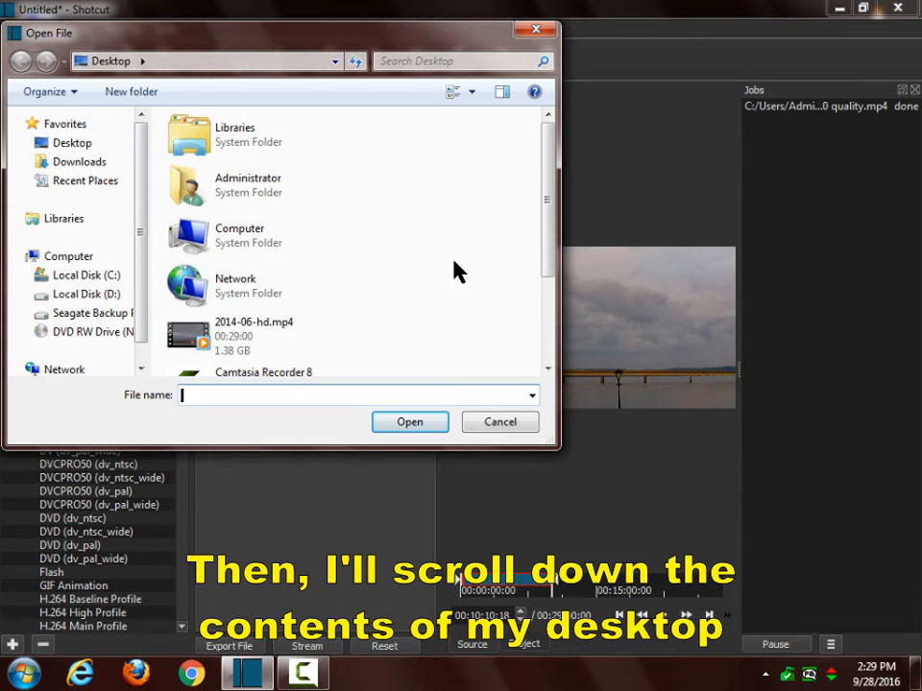
{"action": "scroll", "coordinate": [465, 265], "scroll_direction": "down", "scroll_amount": 3}
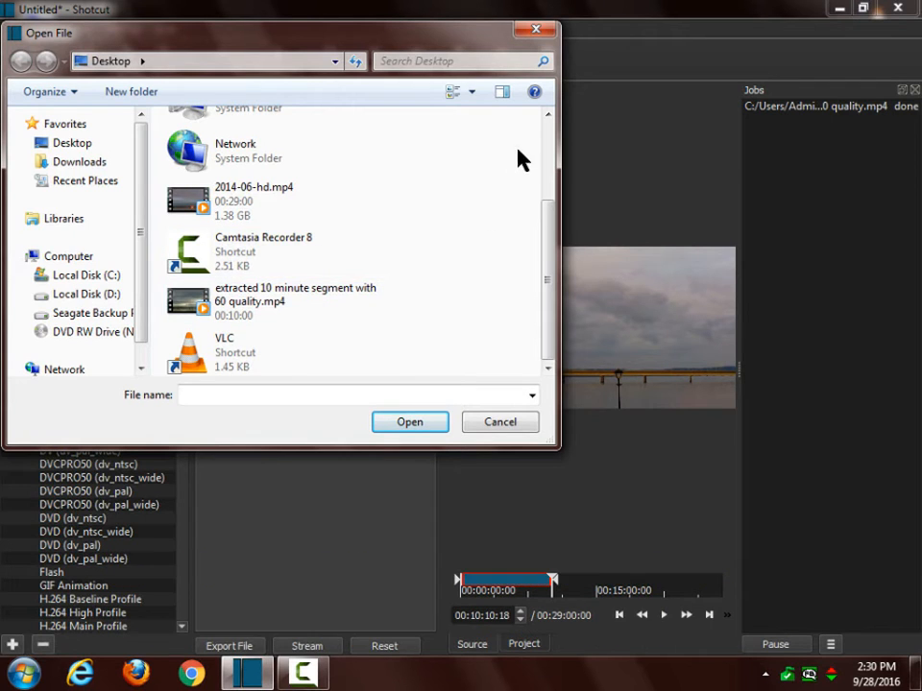
{"action": "left_click", "coordinate": [544, 32]}
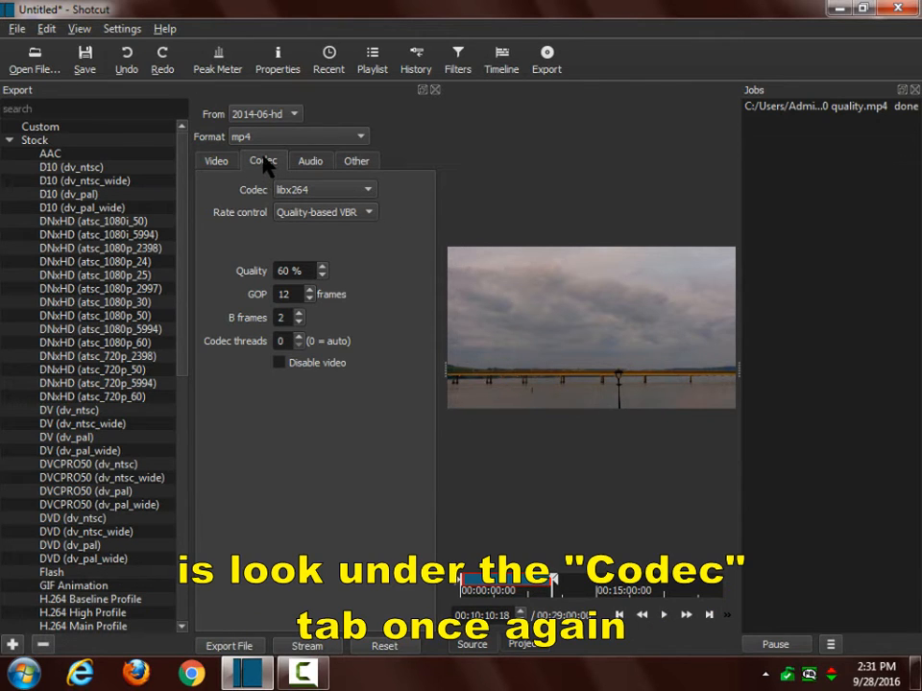
Step: Set the video codec quality to 50 % for the MP4 export
{"action": "left_click", "coordinate": [275, 268]}
{"action": "key", "text": "Delete"}
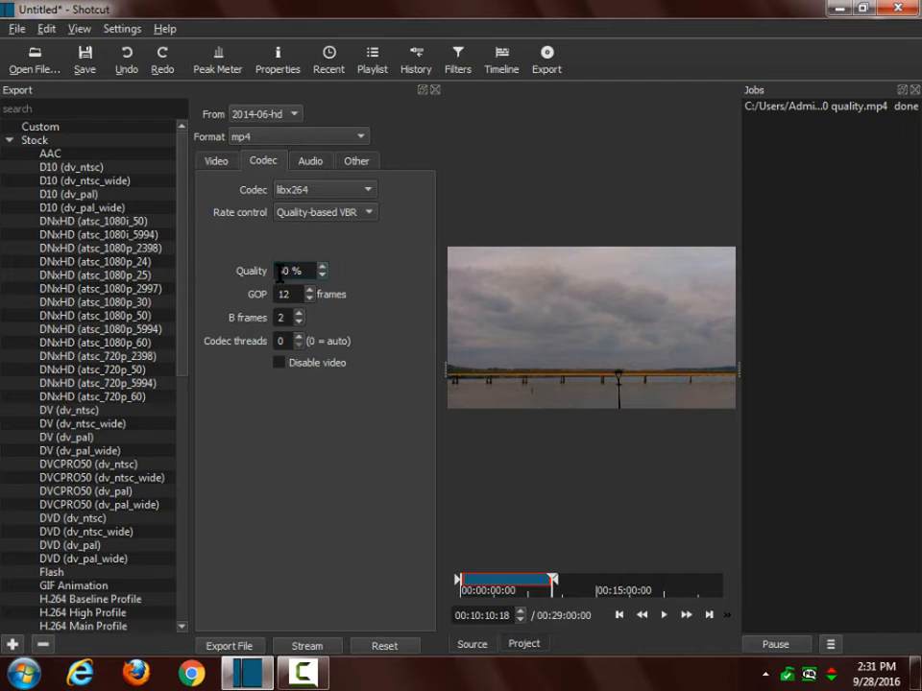
{"action": "type", "text": "5"}
{"action": "key", "text": "Delete"}
{"action": "key", "text": "BackSpace"}
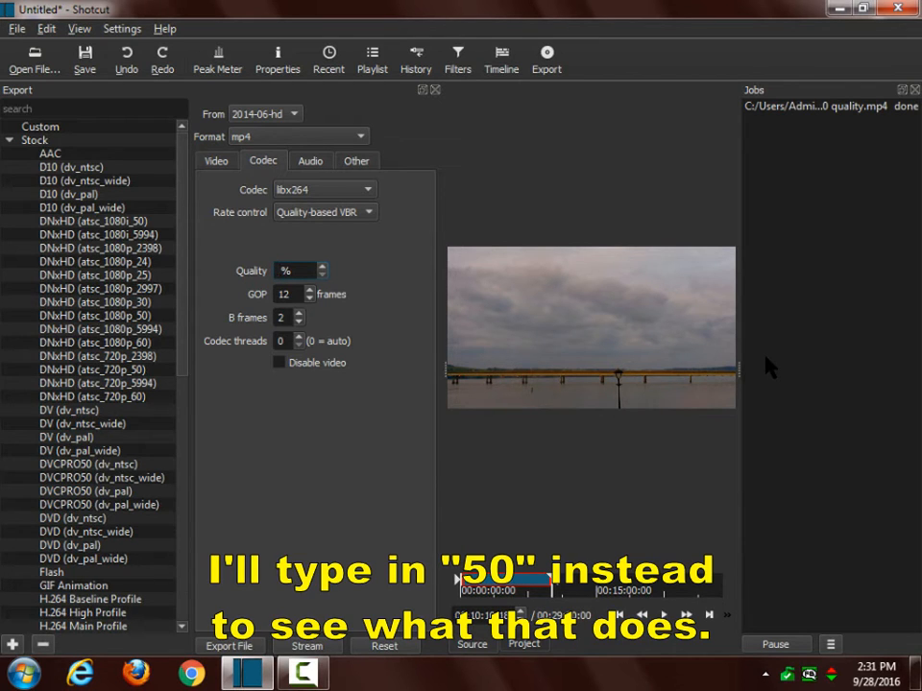
{"action": "type", "text": "50"}
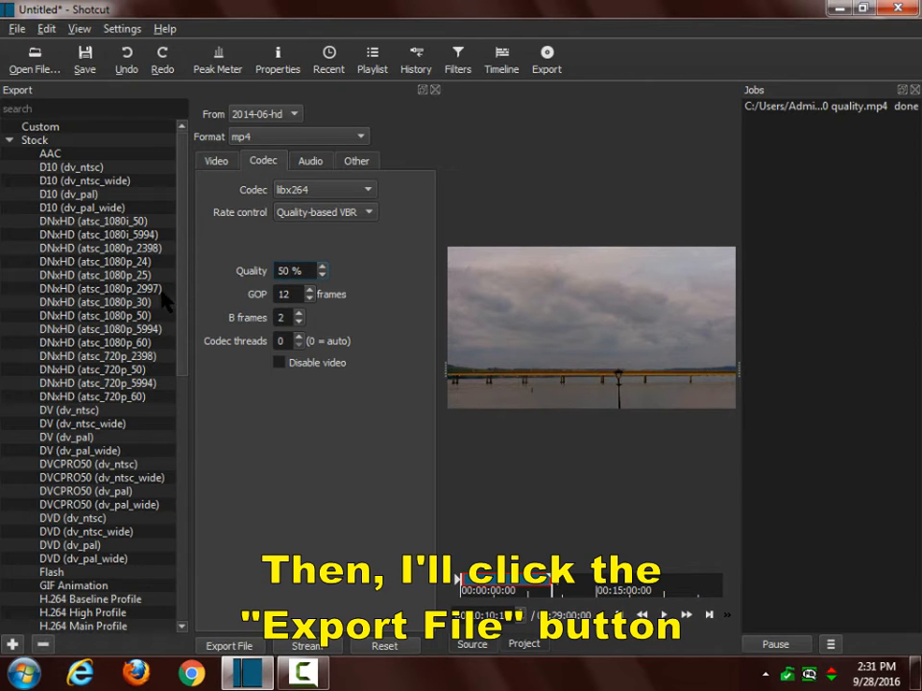
Step: Export the trimmed segment to the desktop as "extracted 10 minute segment with 50 quality.mp4"
{"action": "left_click", "coordinate": [219, 650]}
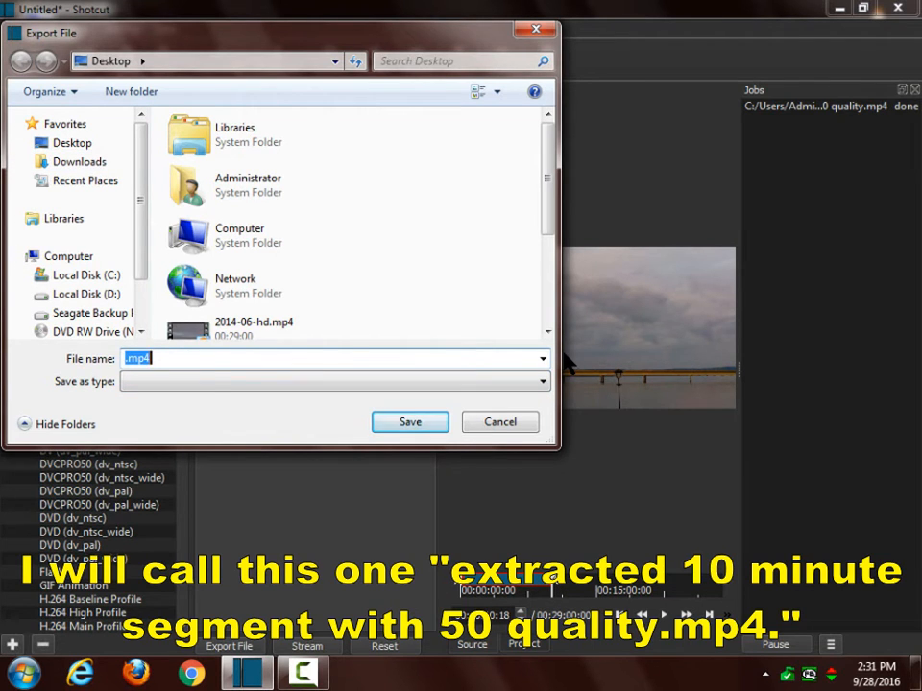
{"action": "type", "text": "extrac"}
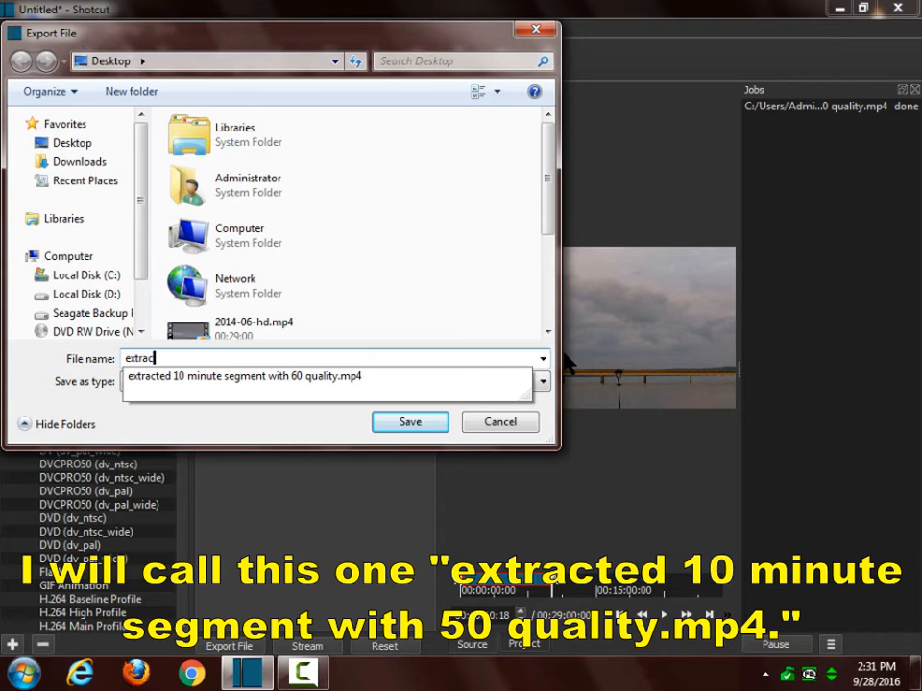
{"action": "type", "text": "ted 10 minute segment with"}
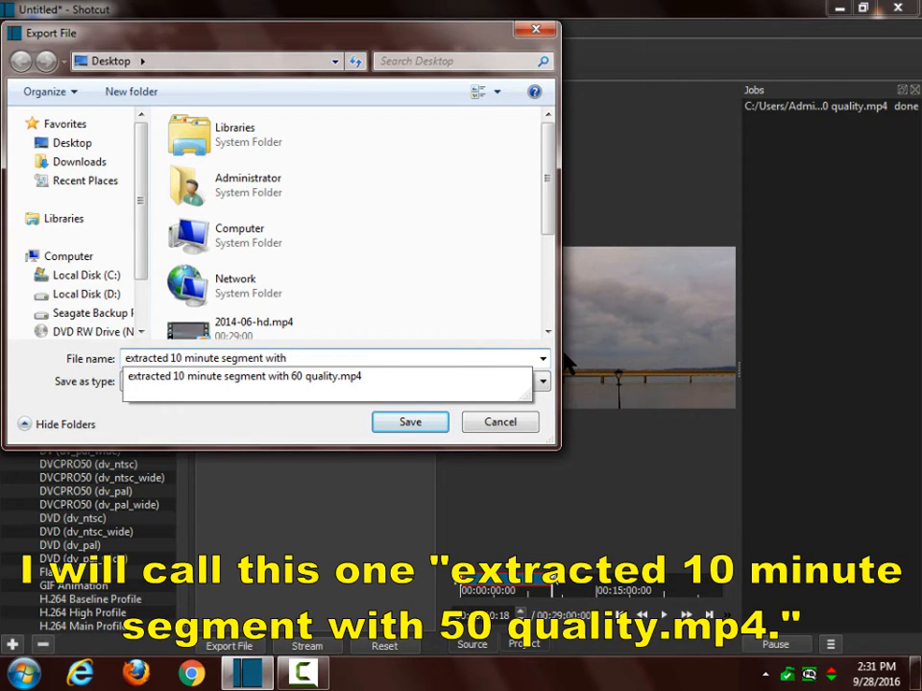
{"action": "type", "text": " 50 "}
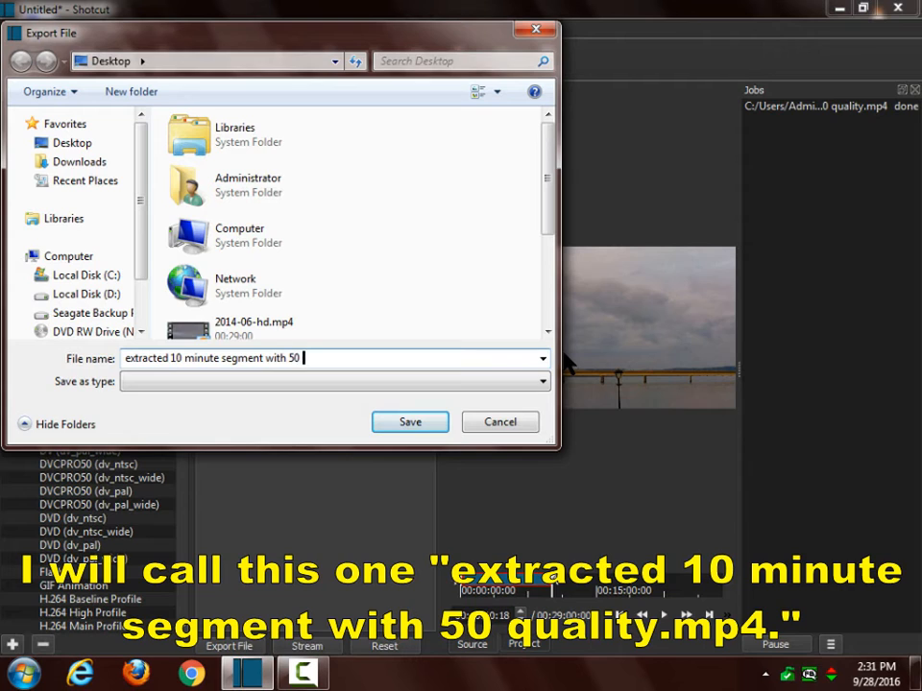
{"action": "type", "text": "quality.mp4"}
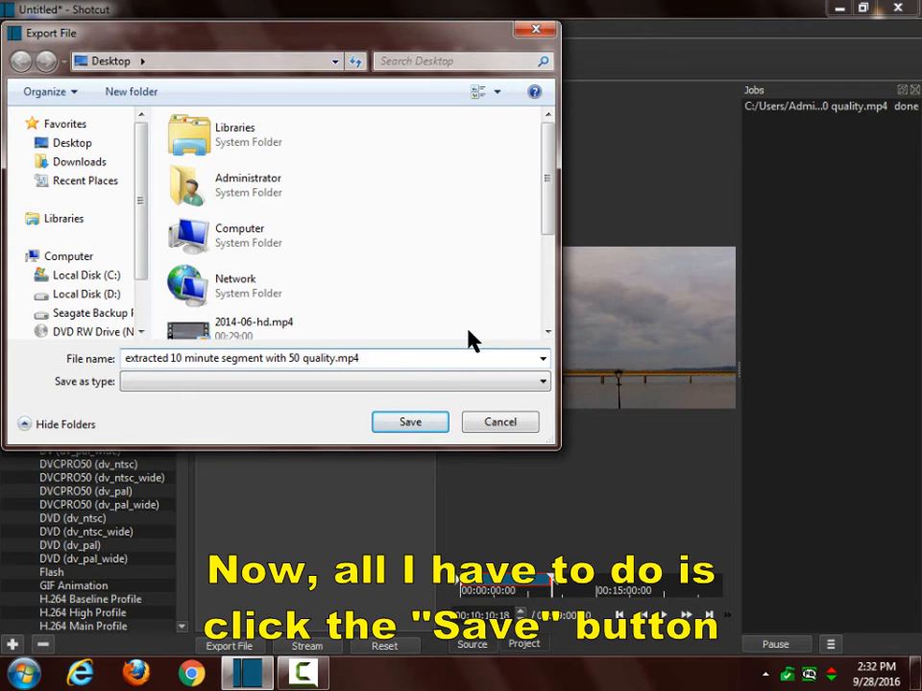
{"action": "left_click", "coordinate": [410, 430]}
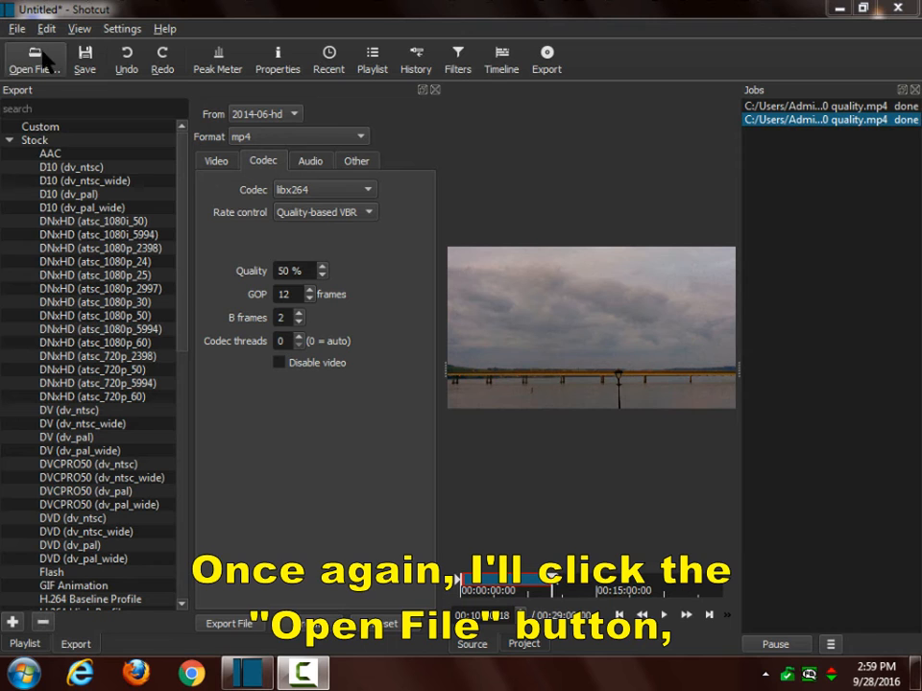
Step: Open "extracted 10 minute segment with 50 quality.mp4" from the desktop without saving the current project's changes
{"action": "left_click", "coordinate": [33, 61]}
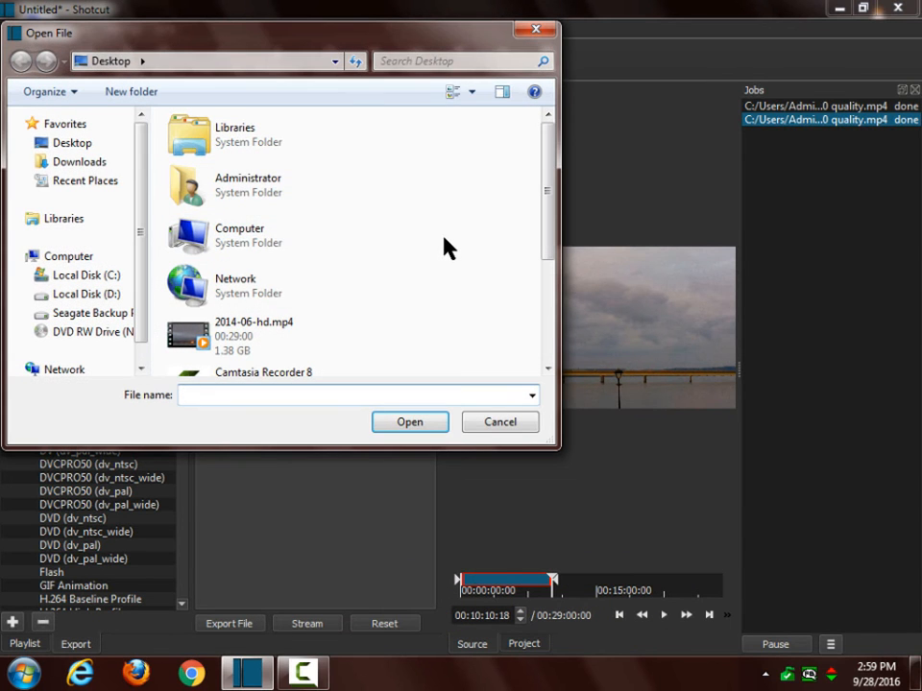
{"action": "scroll", "coordinate": [483, 233], "scroll_direction": "down", "scroll_amount": 4}
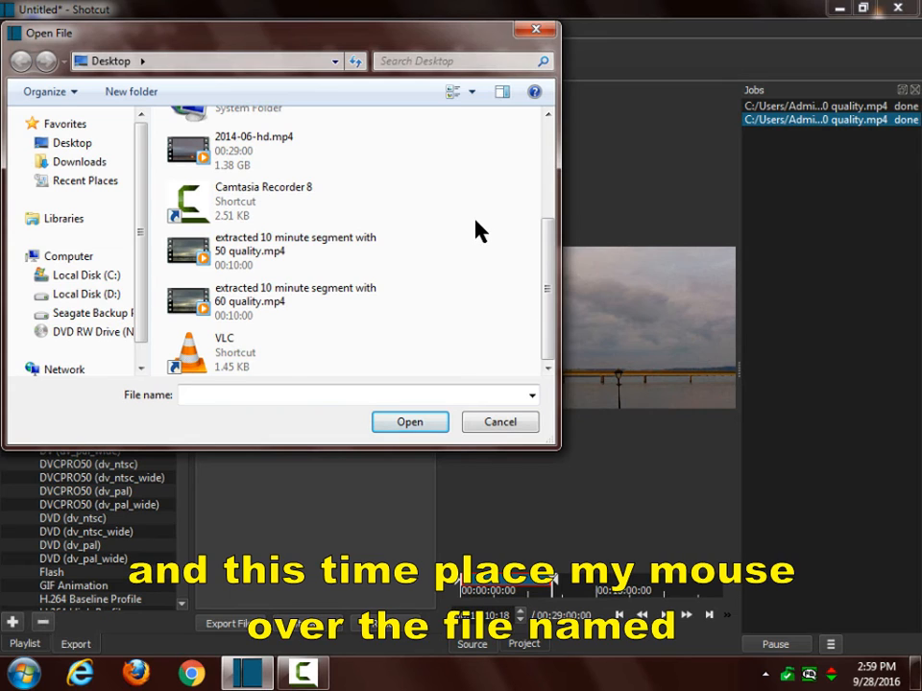
{"action": "double_click", "coordinate": [185, 255]}
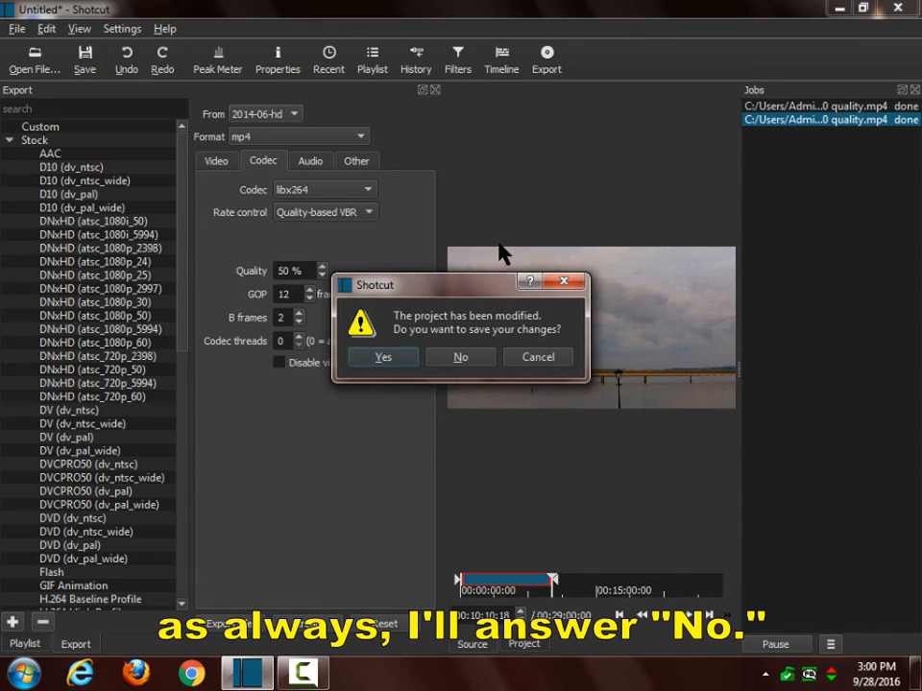
{"action": "left_click", "coordinate": [463, 359]}
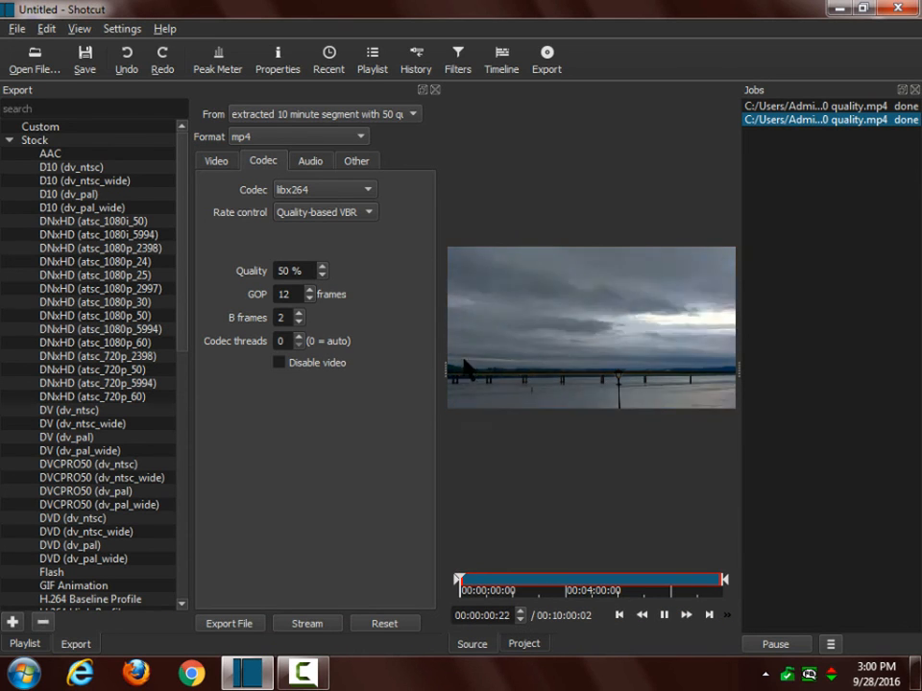